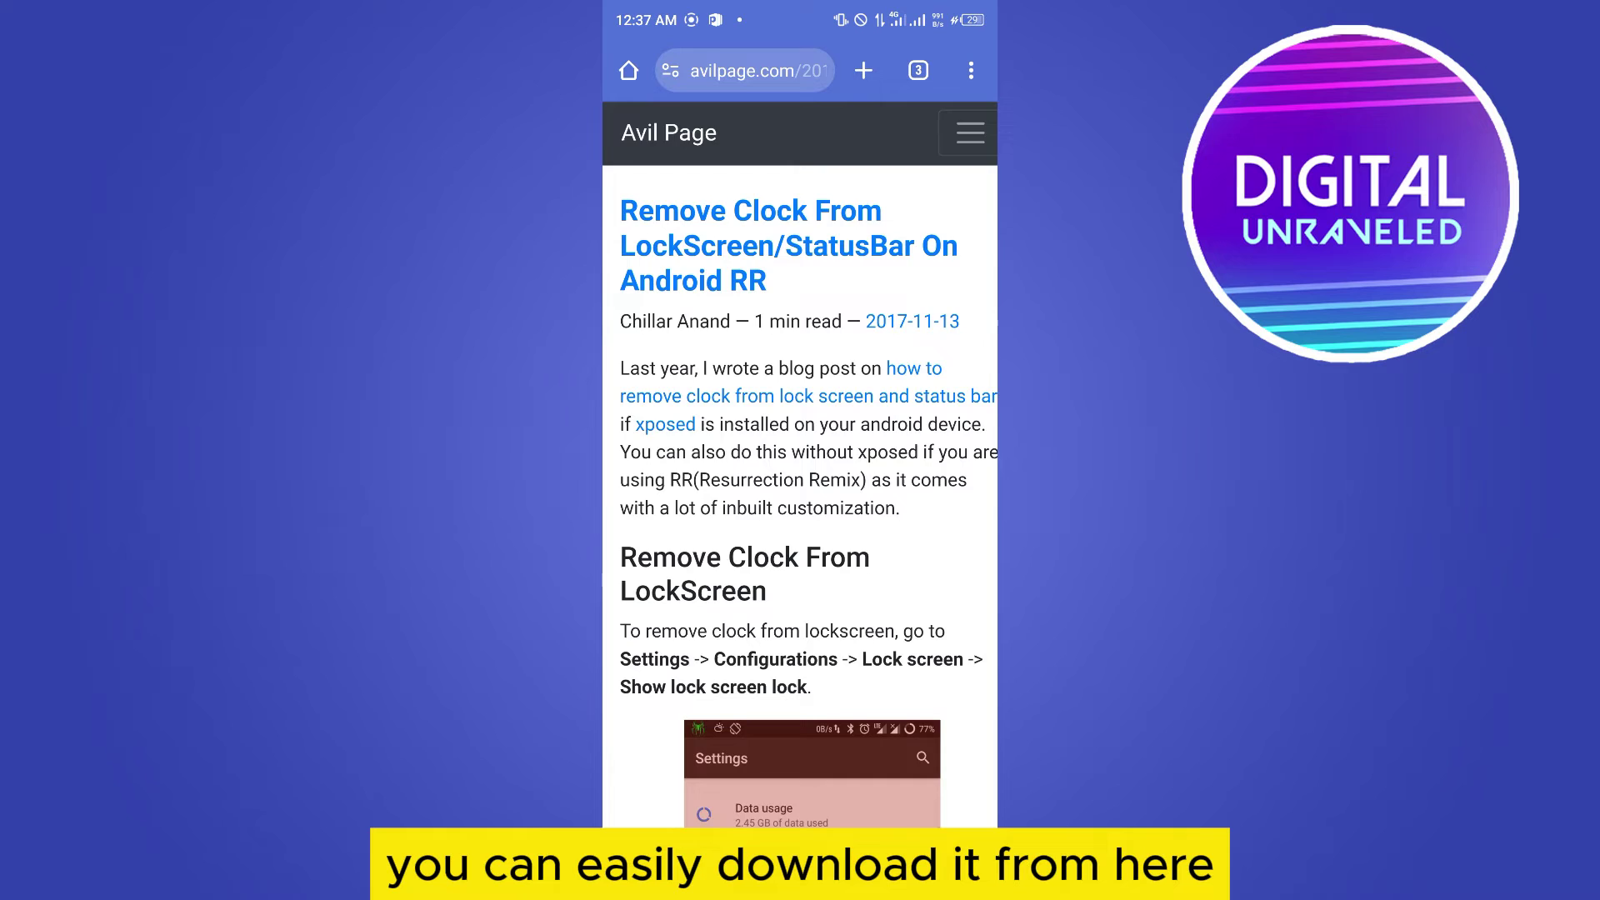
pyautogui.scroll(-5, 800, 463)
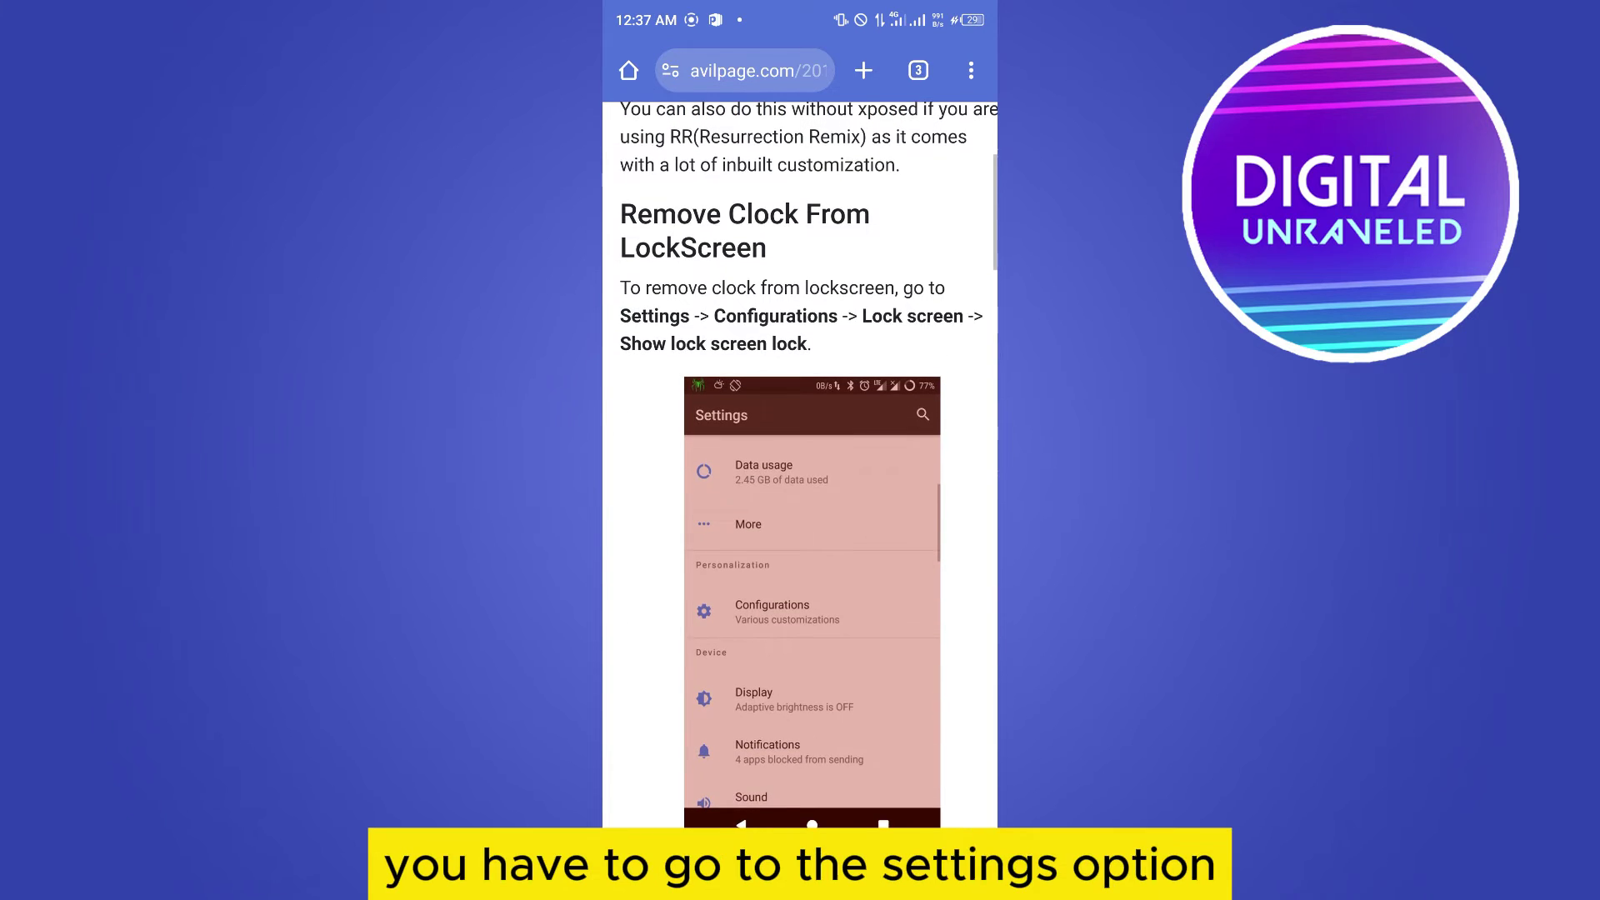
pyautogui.scroll(-2, 801, 463)
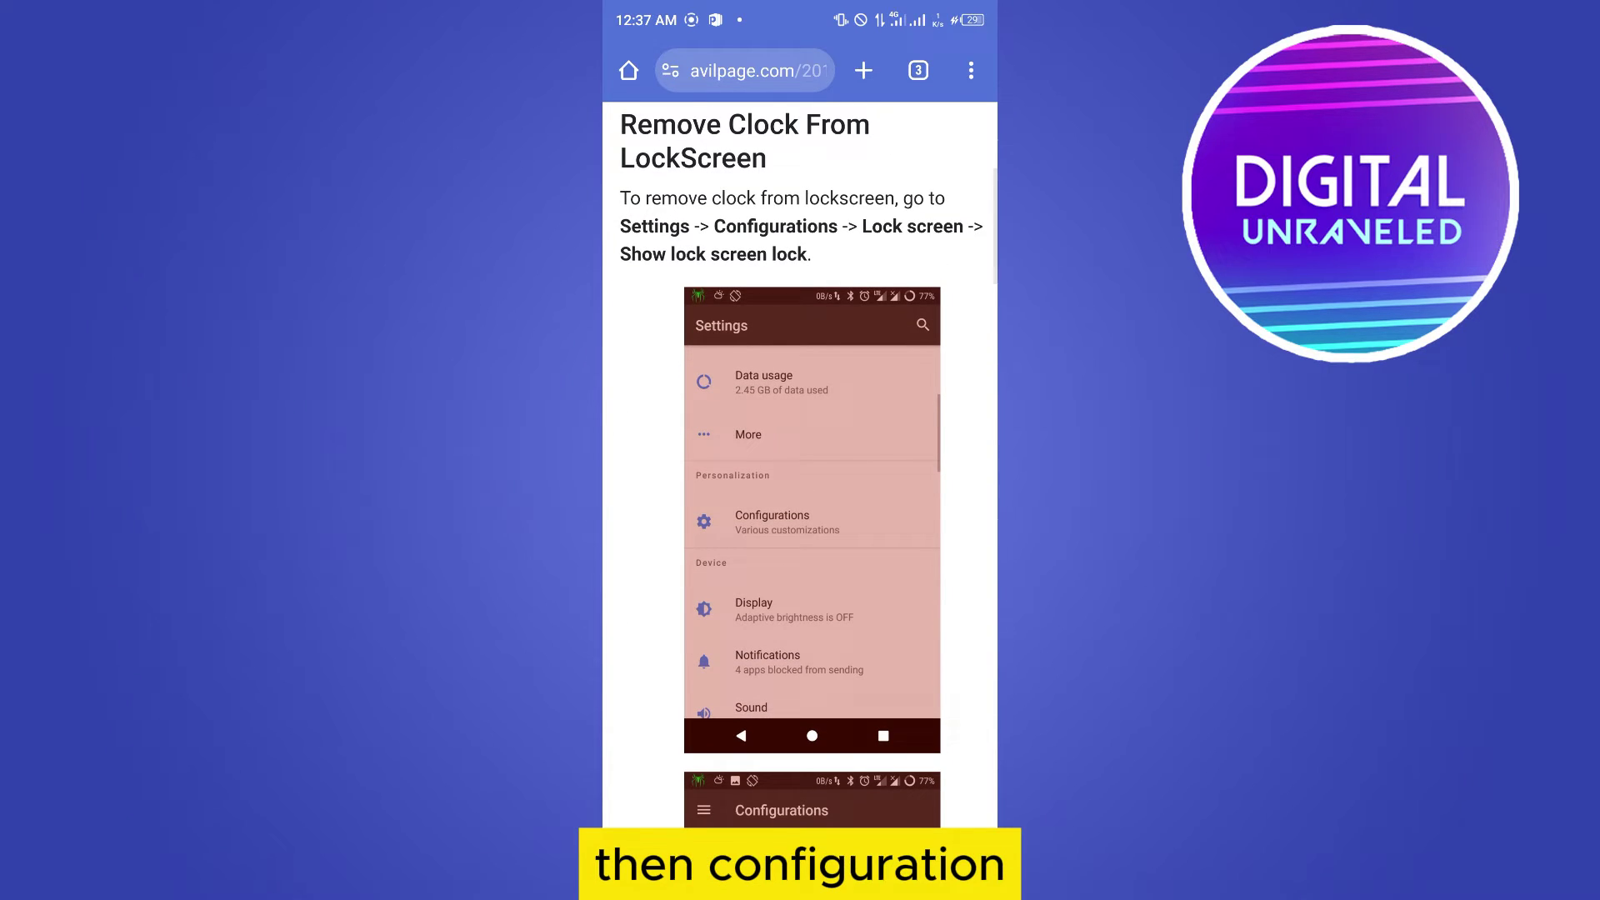
pyautogui.scroll(-1, 800, 464)
pyautogui.scroll(3, 801, 500)
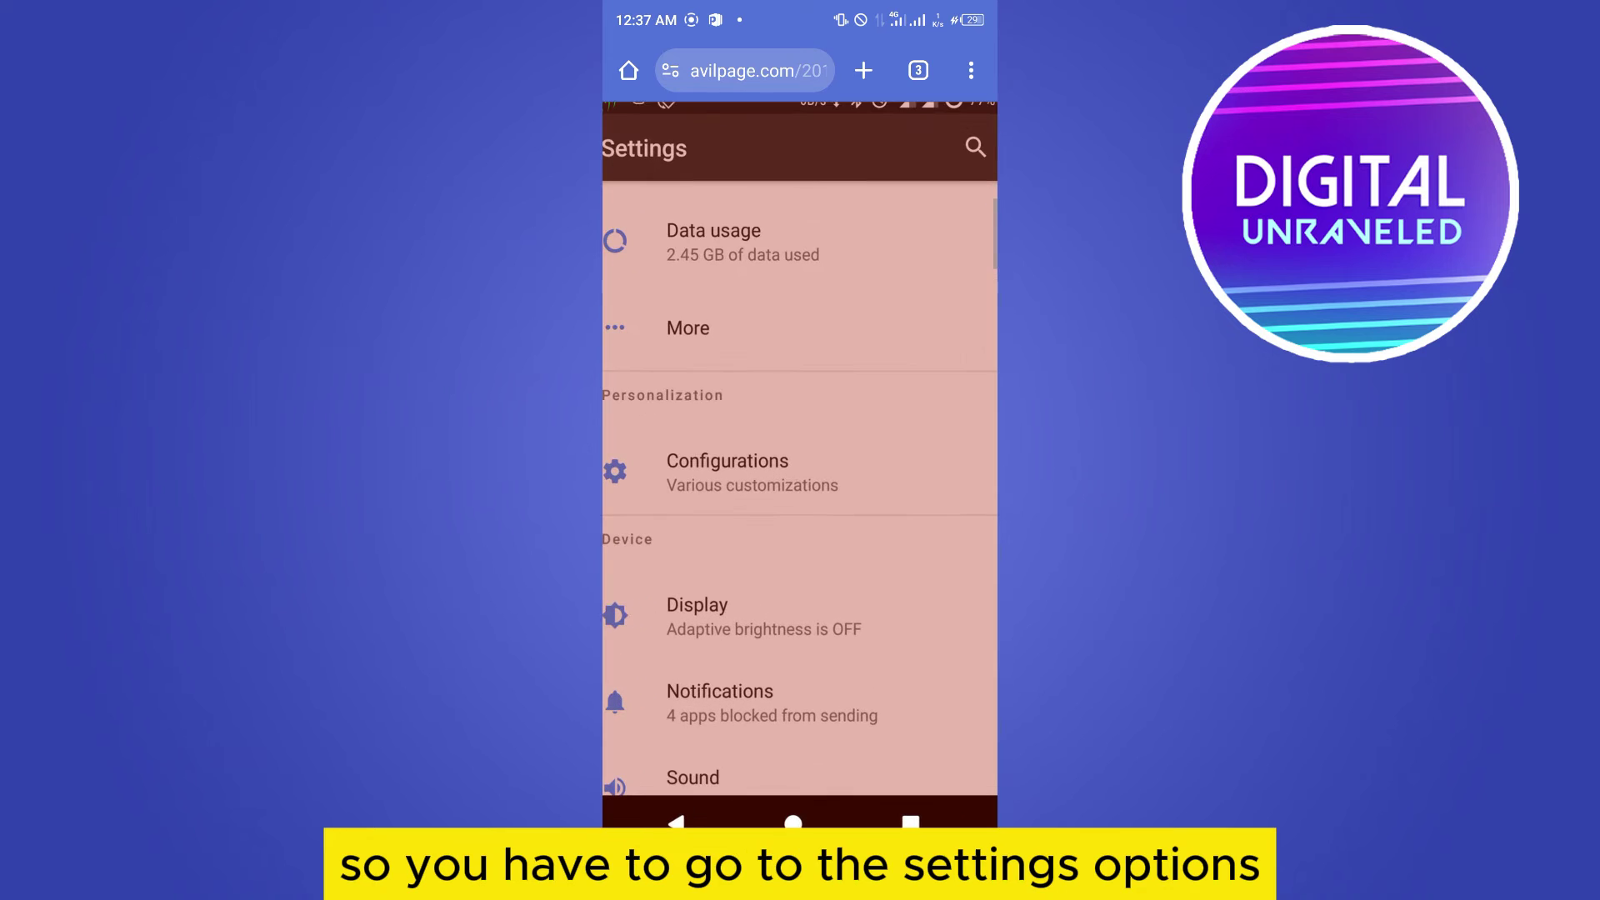
pyautogui.scroll(-1, 800, 463)
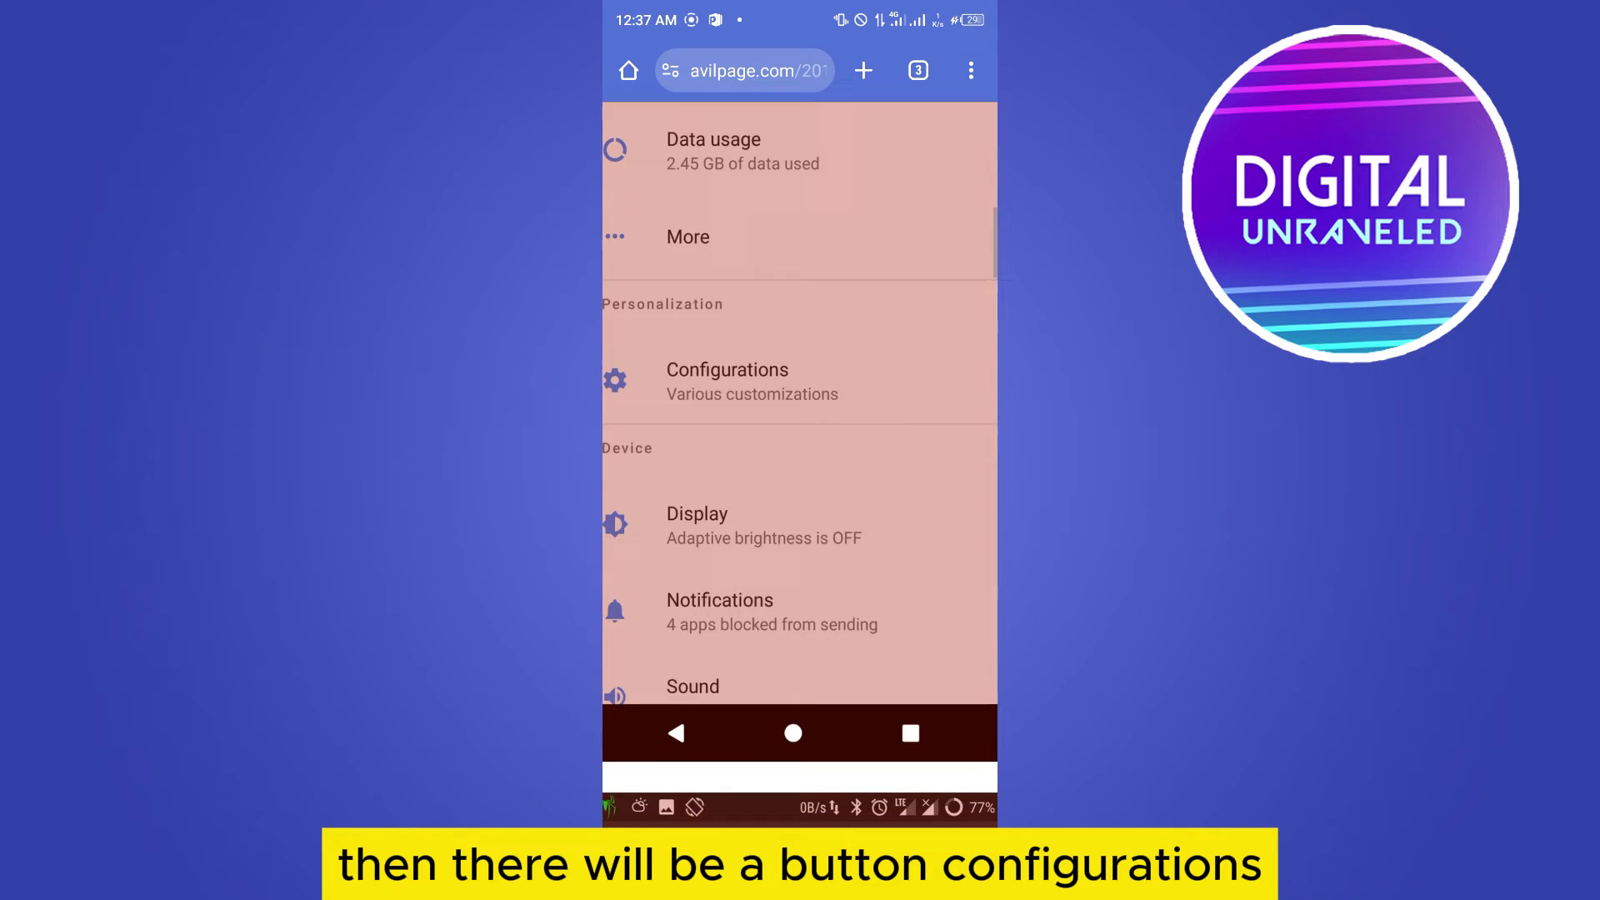
pyautogui.scroll(-3, 801, 463)
pyautogui.scroll(-2, 801, 462)
pyautogui.scroll(-2, 801, 463)
pyautogui.scroll(-1, 801, 463)
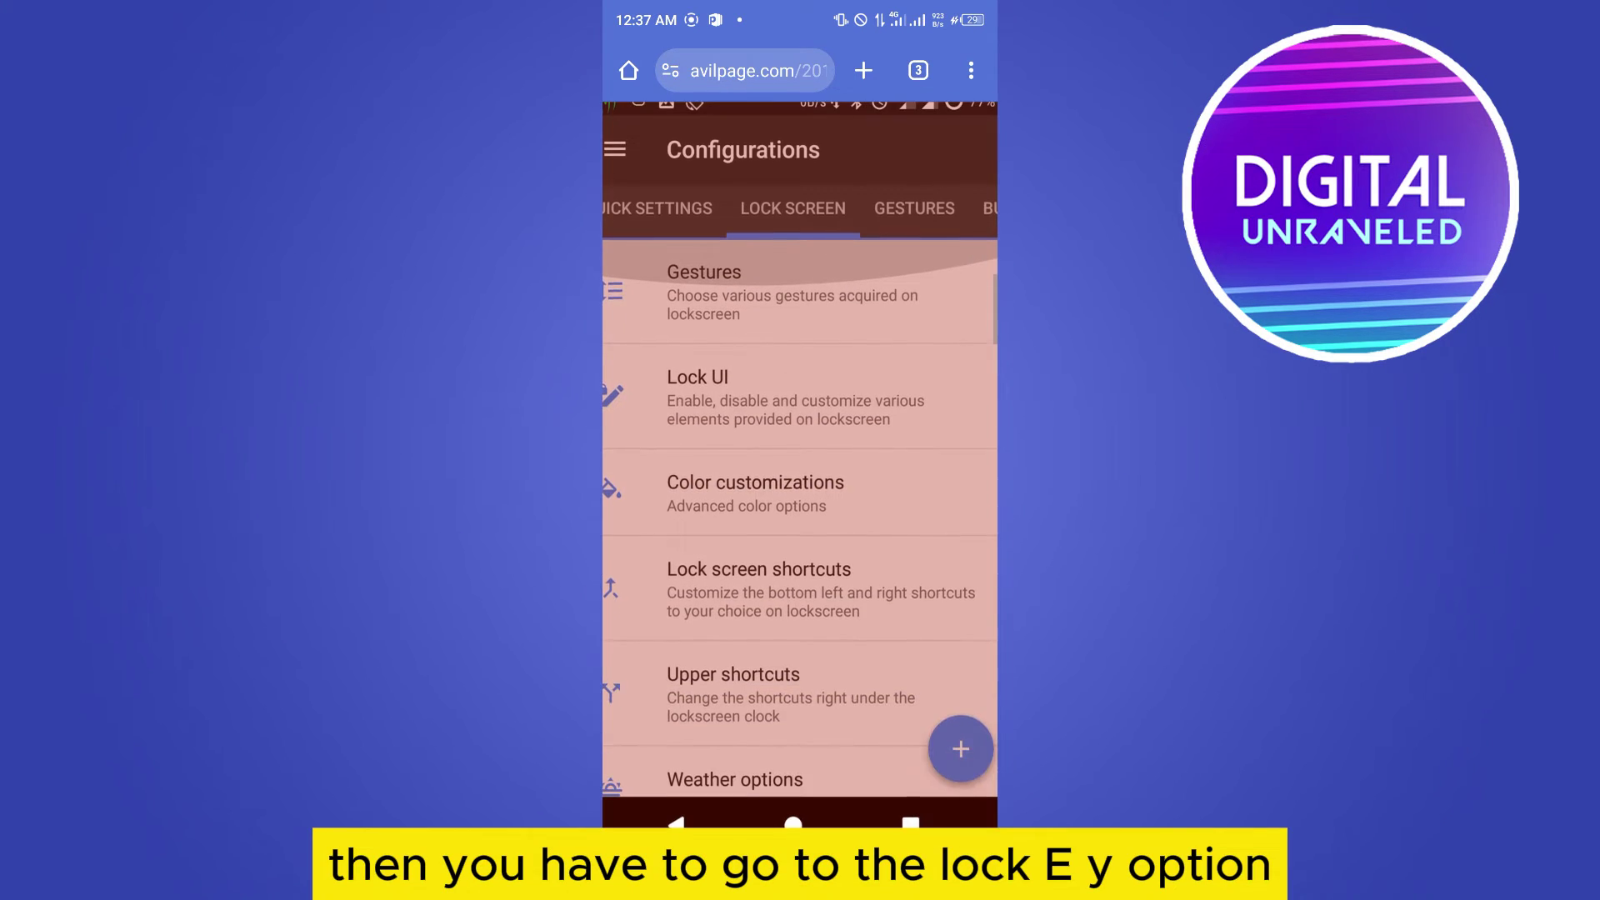
pyautogui.scroll(-5, 800, 462)
pyautogui.scroll(-2, 800, 463)
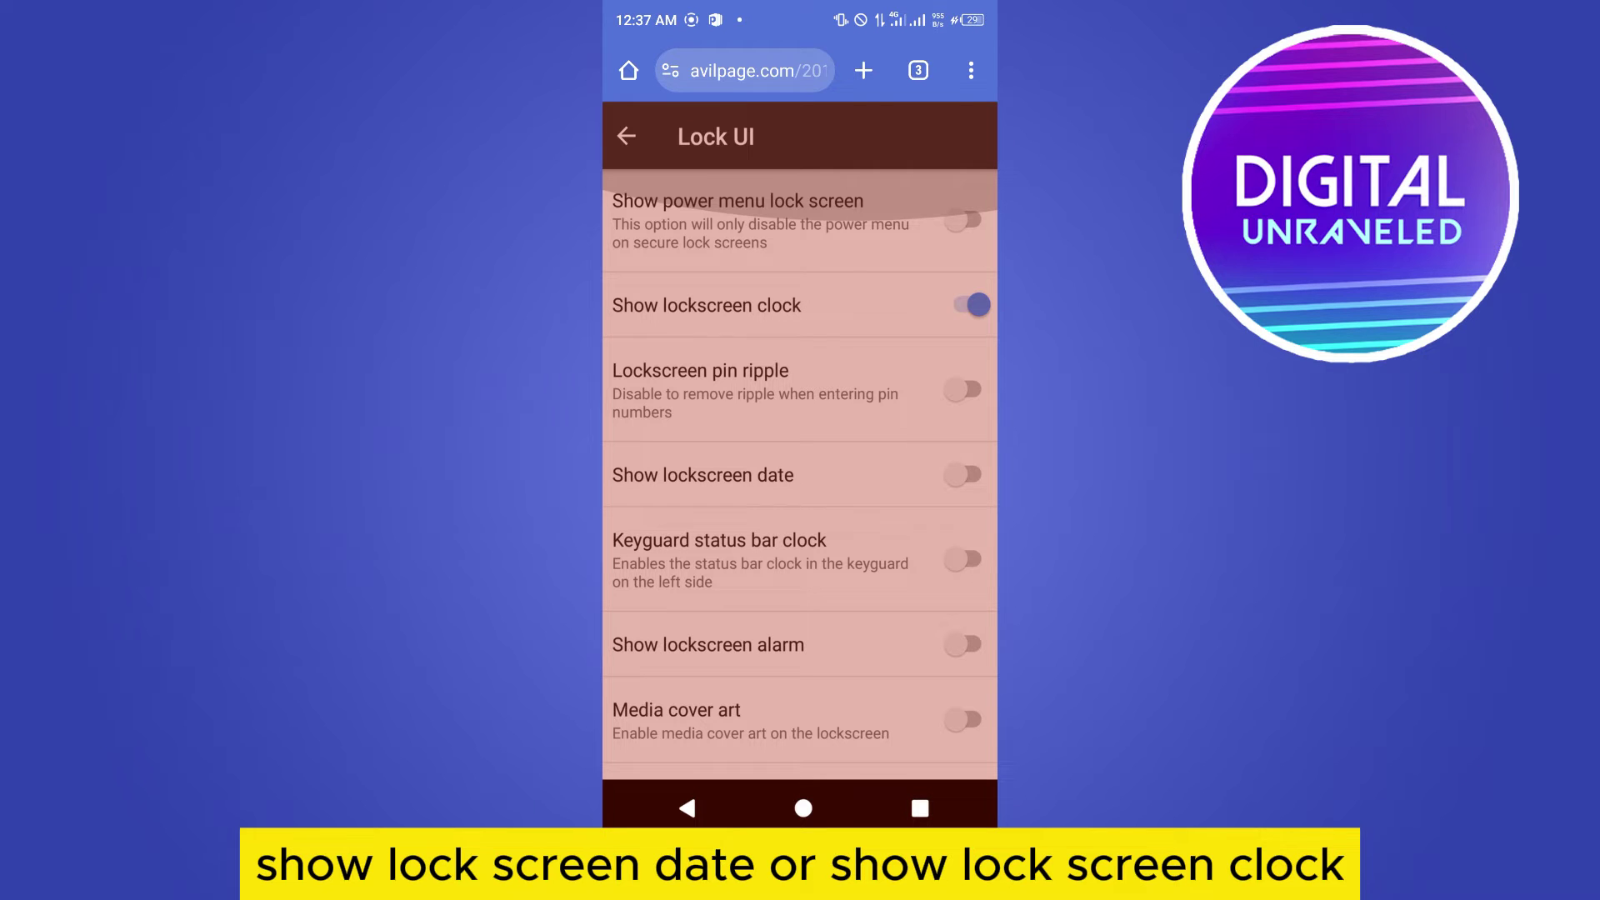
pyautogui.scroll(-2, 801, 462)
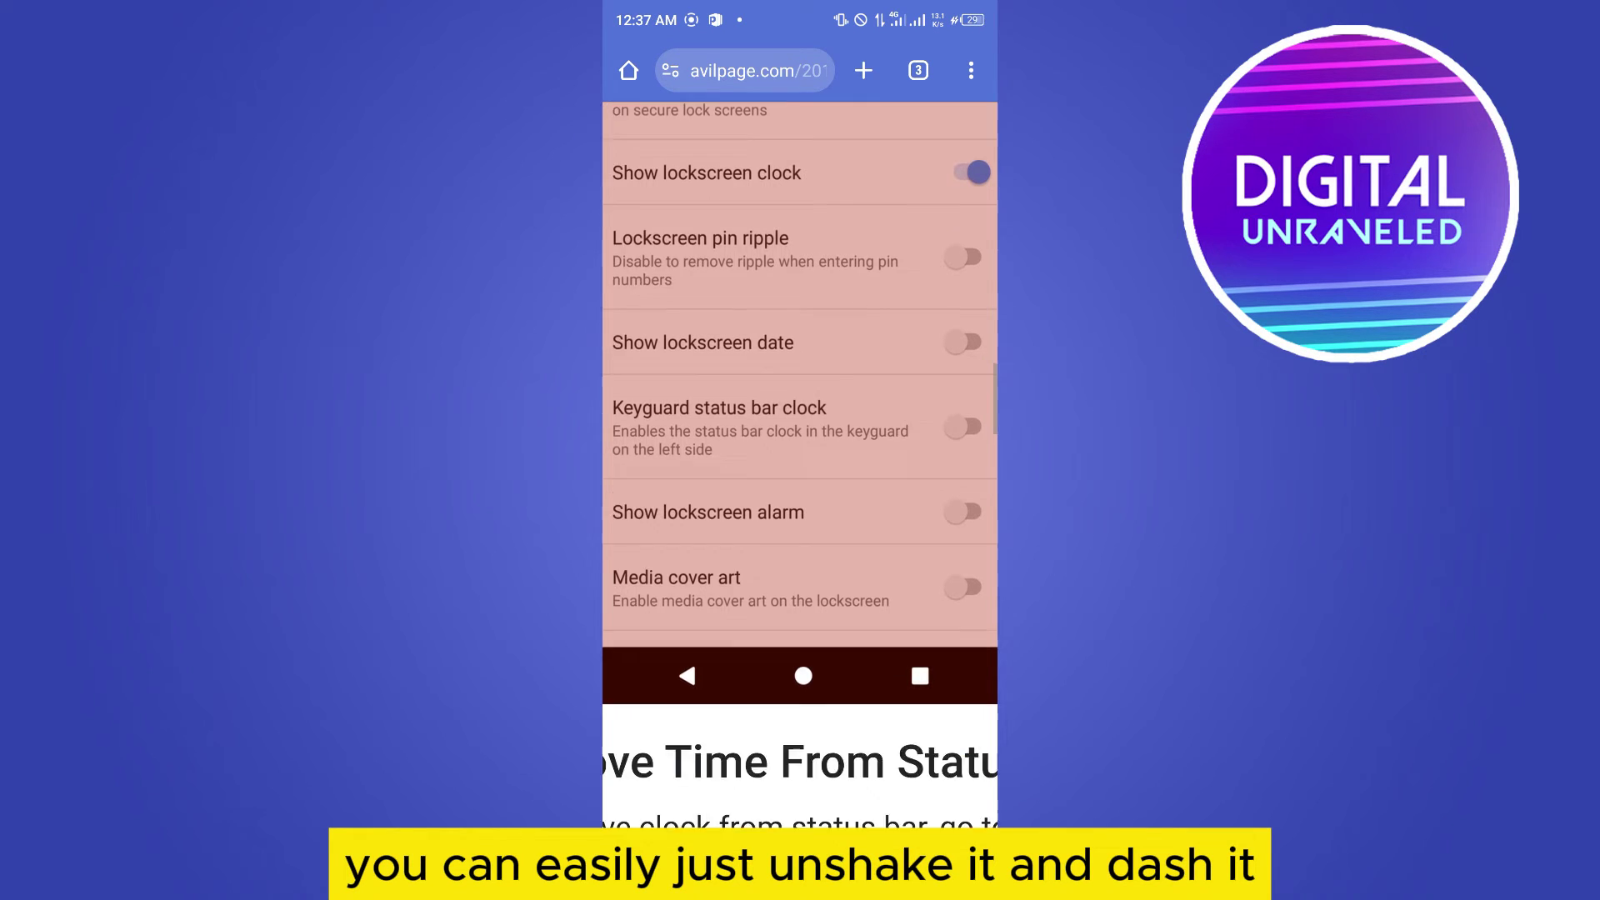
pyautogui.scroll(-4, 801, 462)
pyautogui.scroll(3, 800, 462)
pyautogui.scroll(-3, 800, 462)
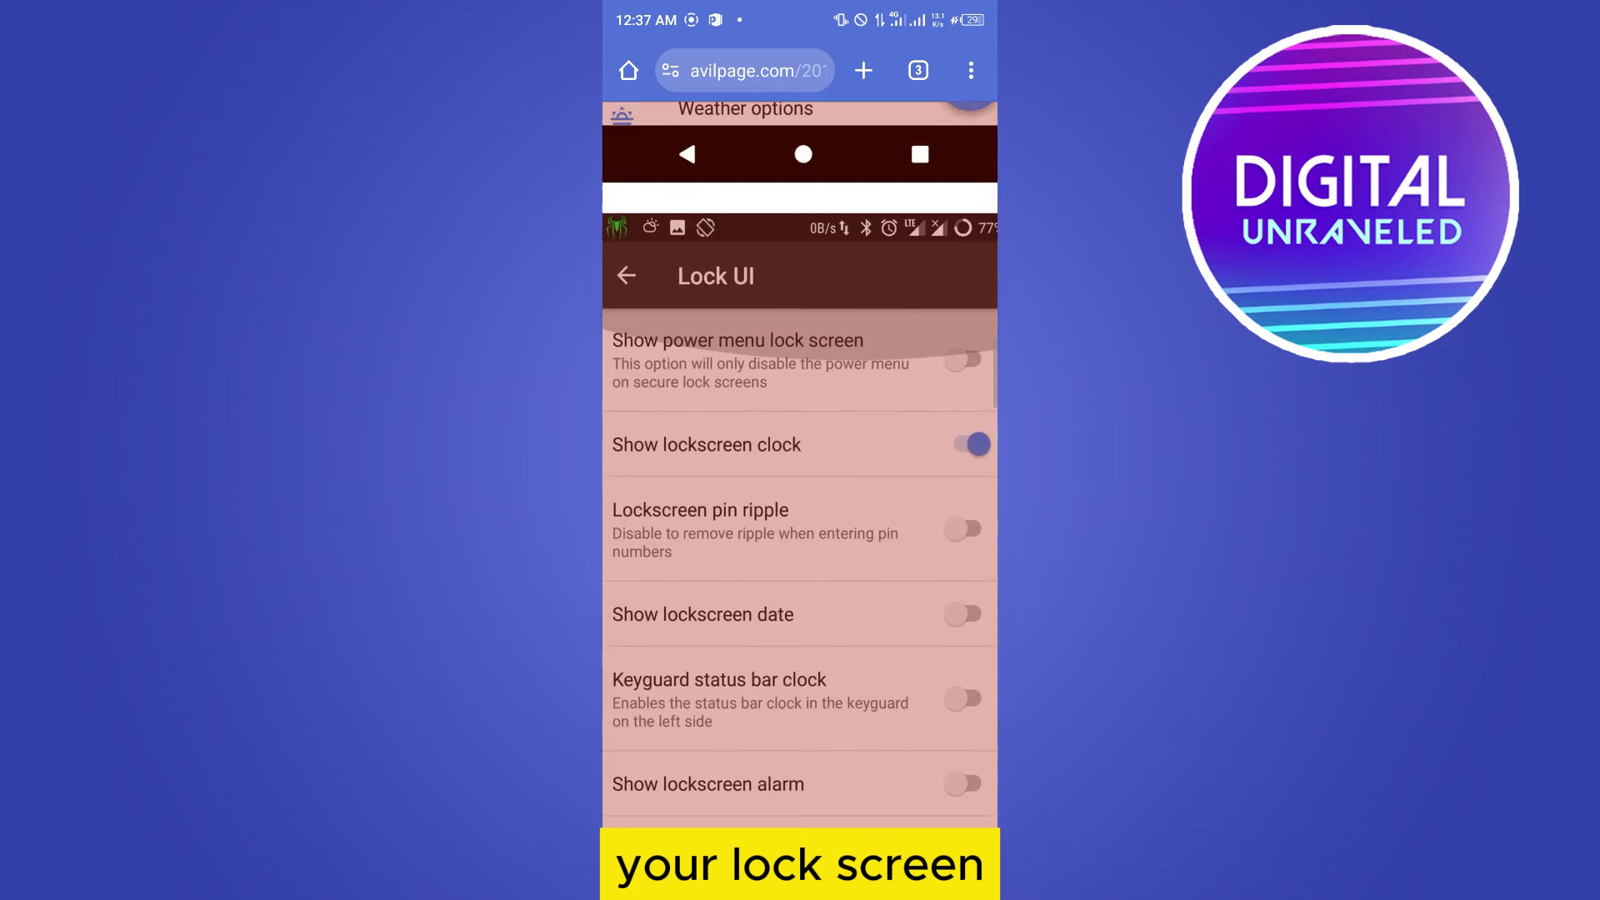
pyautogui.scroll(4, 800, 463)
pyautogui.scroll(-3, 800, 462)
pyautogui.scroll(4, 801, 462)
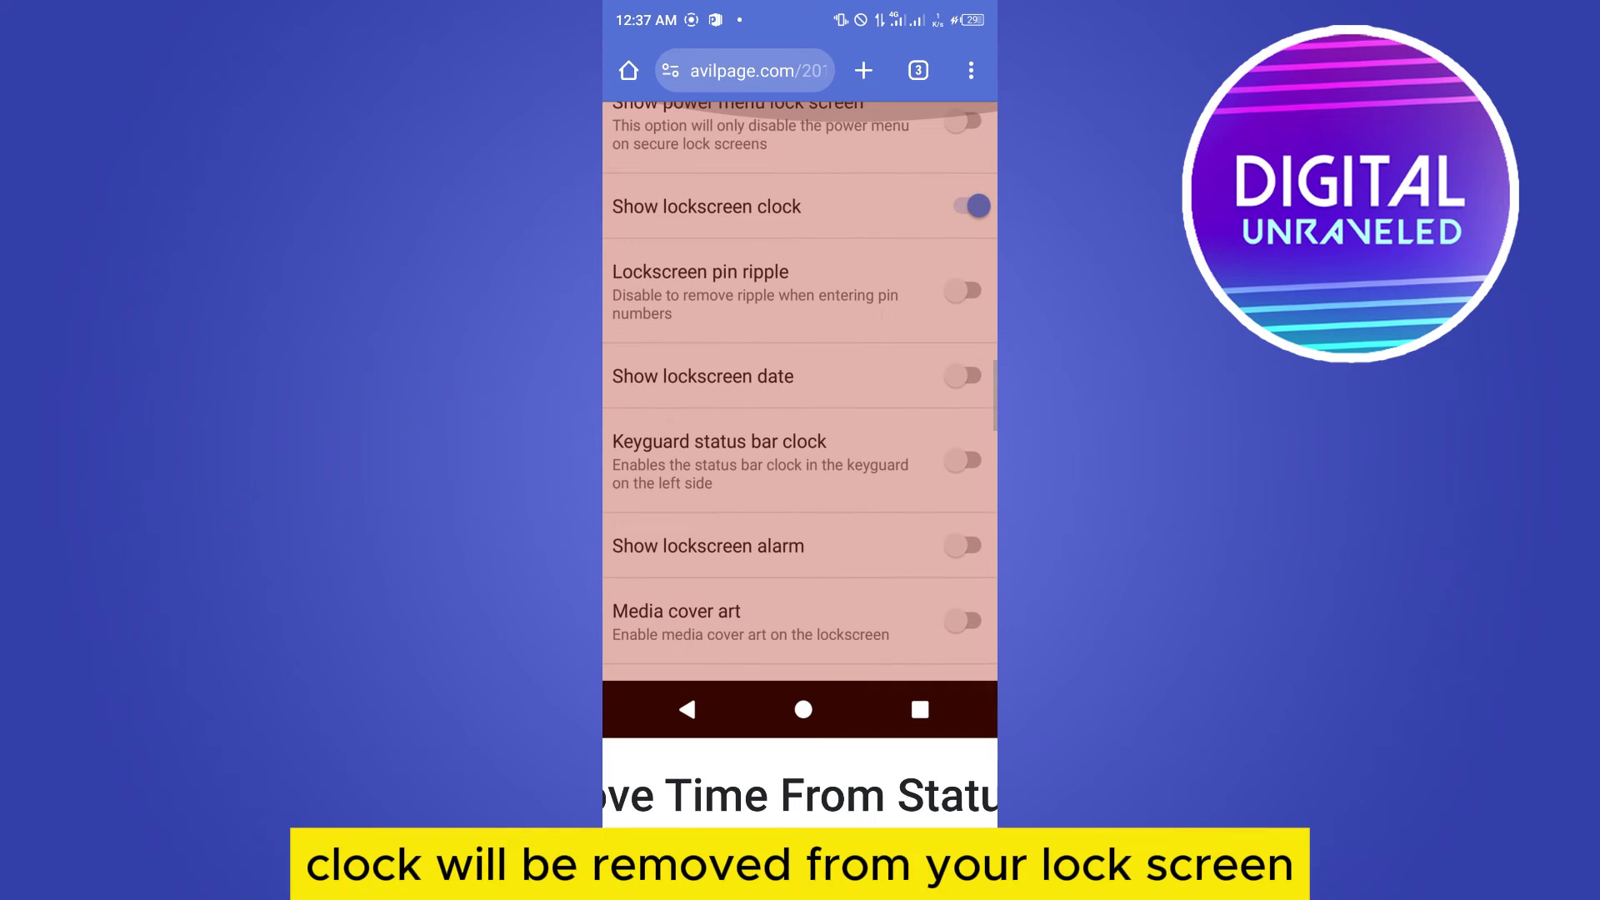
pyautogui.scroll(1, 801, 463)
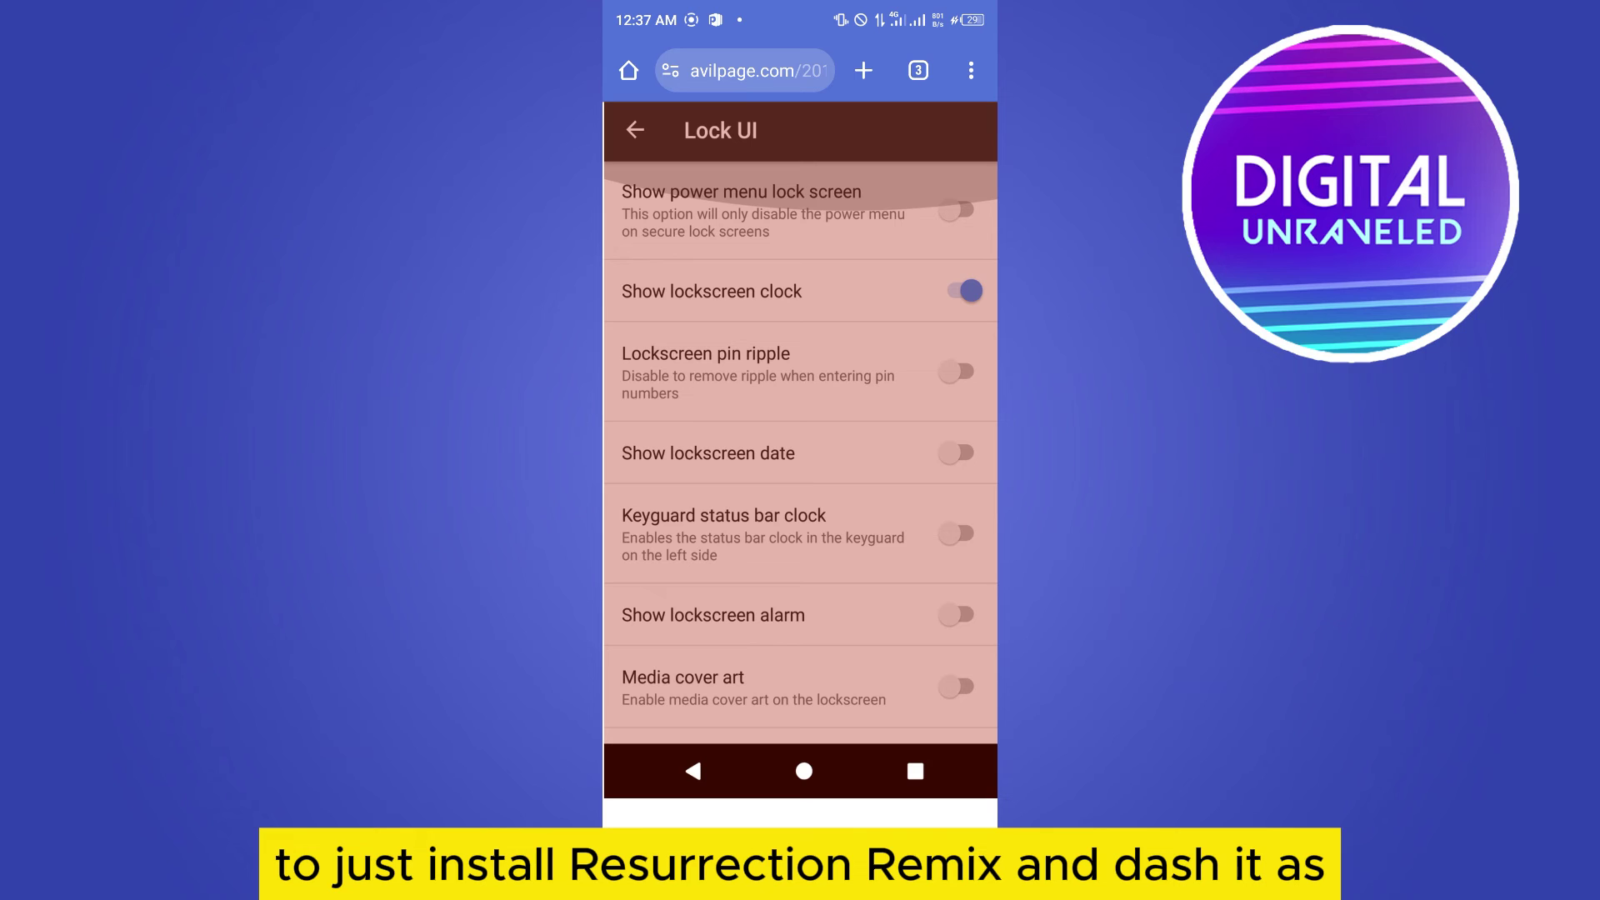
pyautogui.scroll(1, 800, 465)
pyautogui.scroll(1, 801, 465)
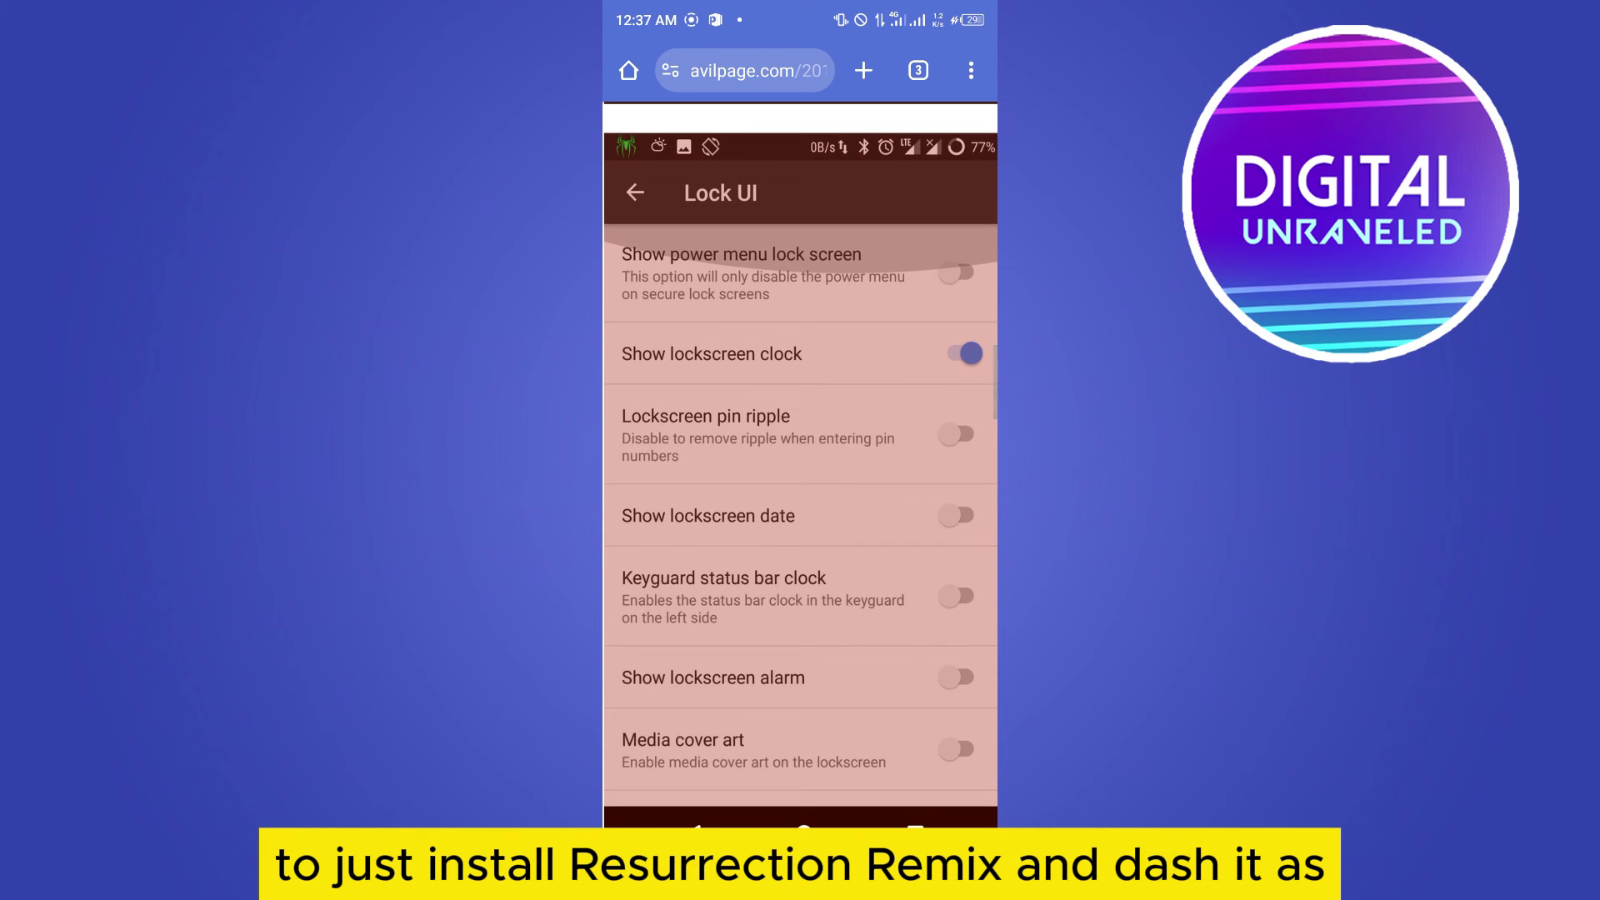